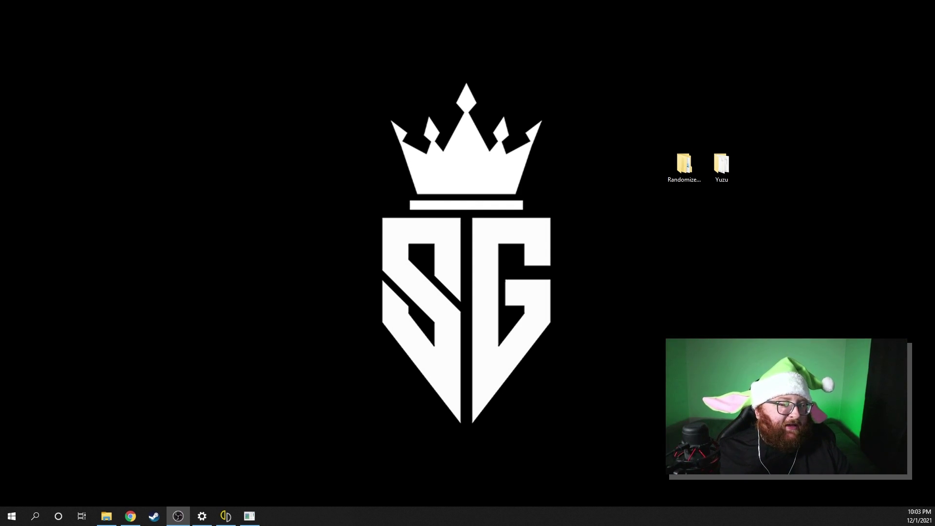
# Close BDSP Randomizer Tools and switch to yuzu's game list showing Pokémon Brilliant Diamond.
pyautogui.click(685, 175)
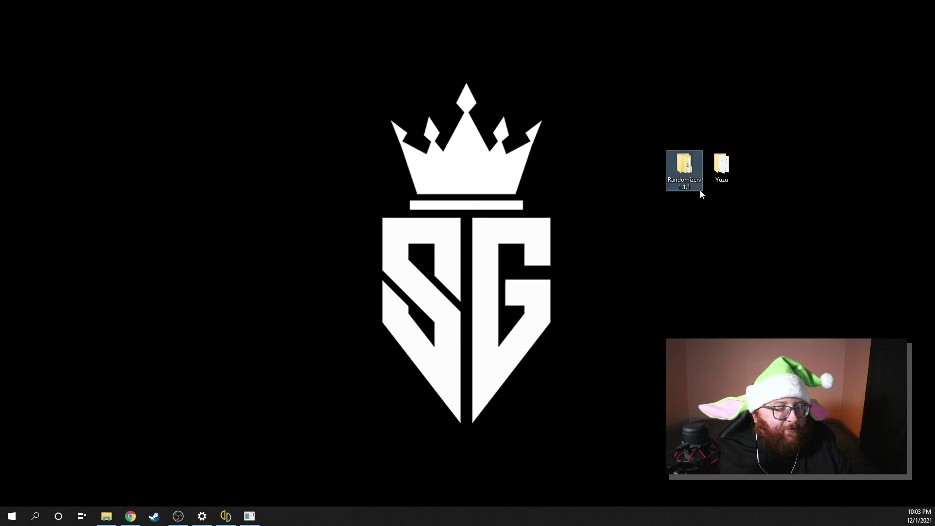
pyautogui.click(726, 175)
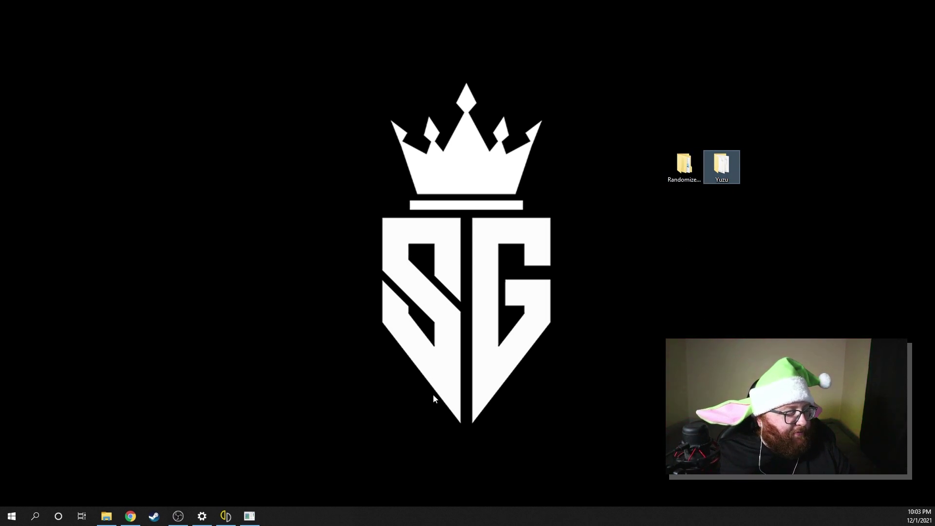
pyautogui.click(249, 516)
pyautogui.moveTo(469, 92); pyautogui.dragTo(345, 68)
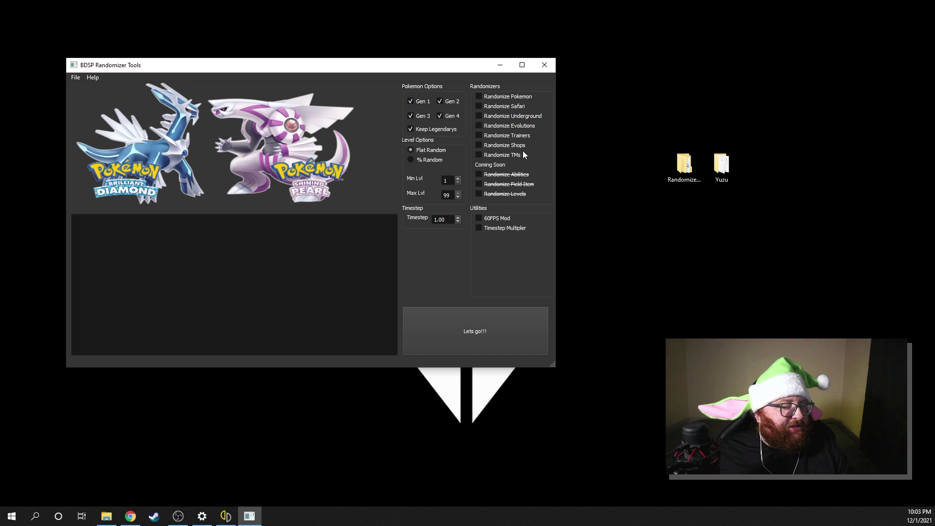
pyautogui.click(539, 68)
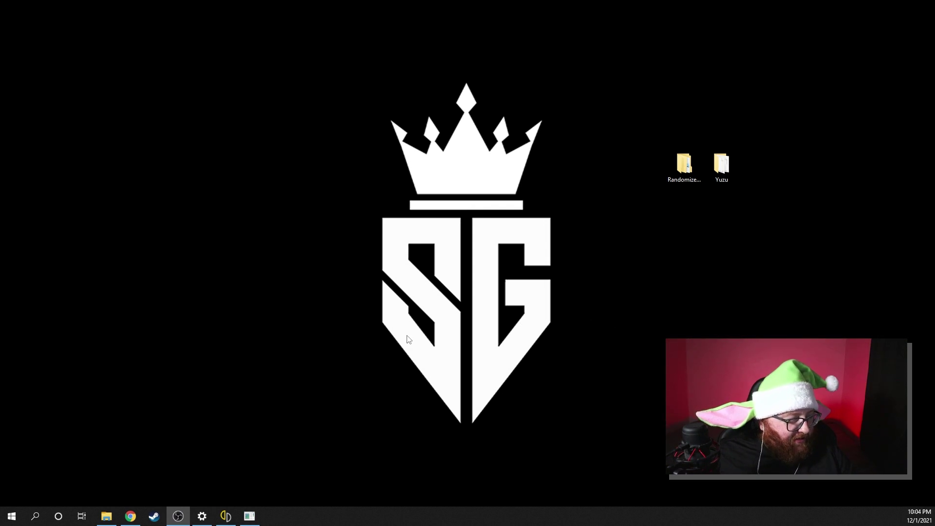
pyautogui.click(226, 515)
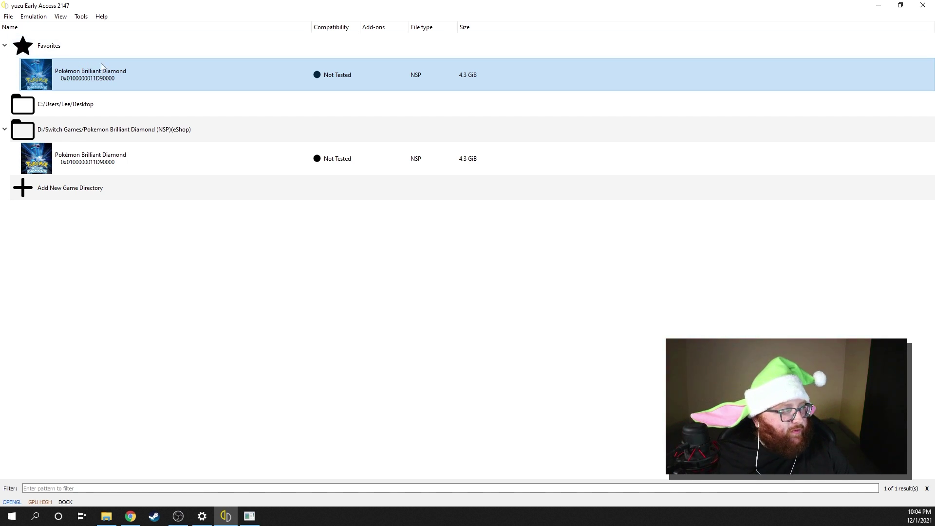
# Enable Dump ExeFS under System > Filesystem in yuzu's configuration and save.
pyautogui.click(37, 18)
pyautogui.click(48, 76)
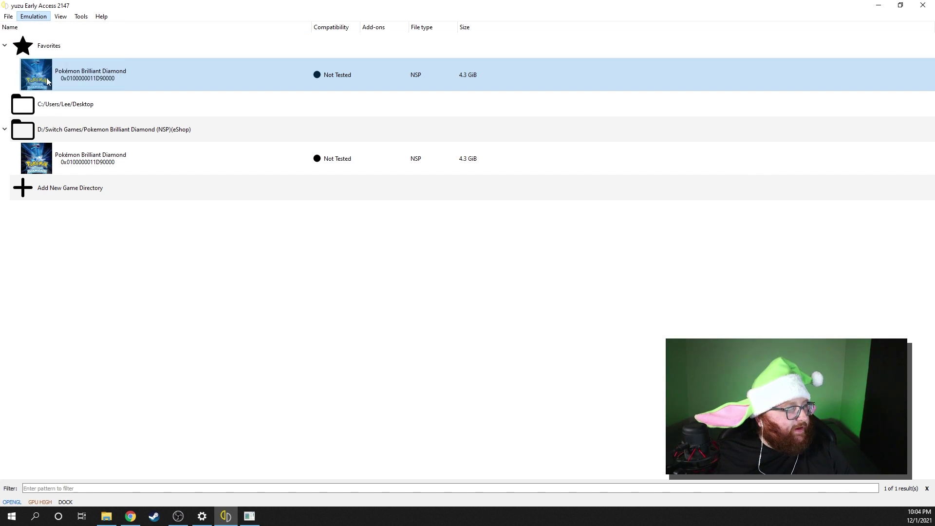
pyautogui.click(271, 116)
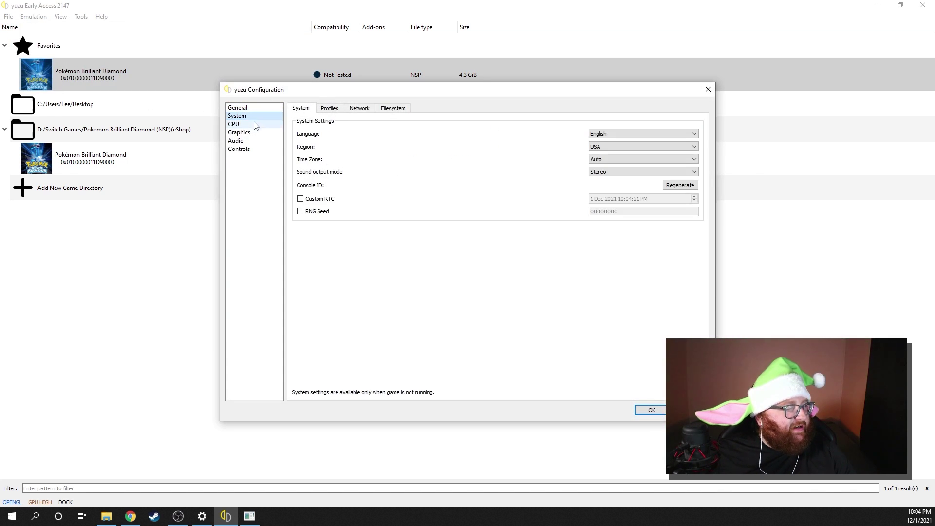
pyautogui.click(392, 108)
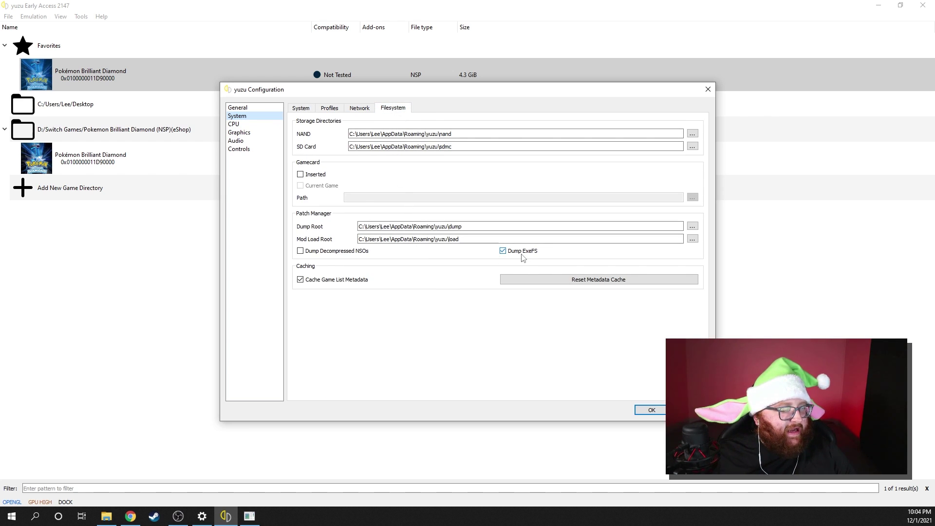
pyautogui.click(503, 253)
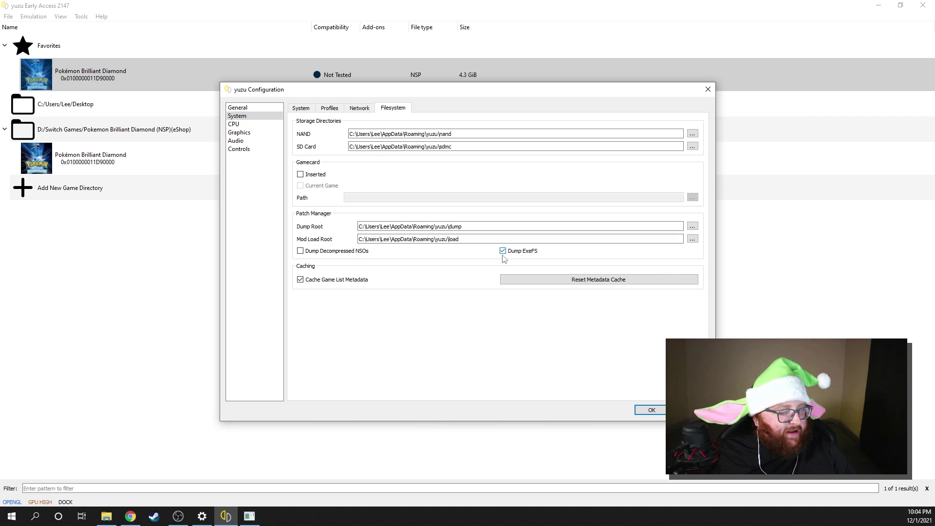
pyautogui.click(651, 410)
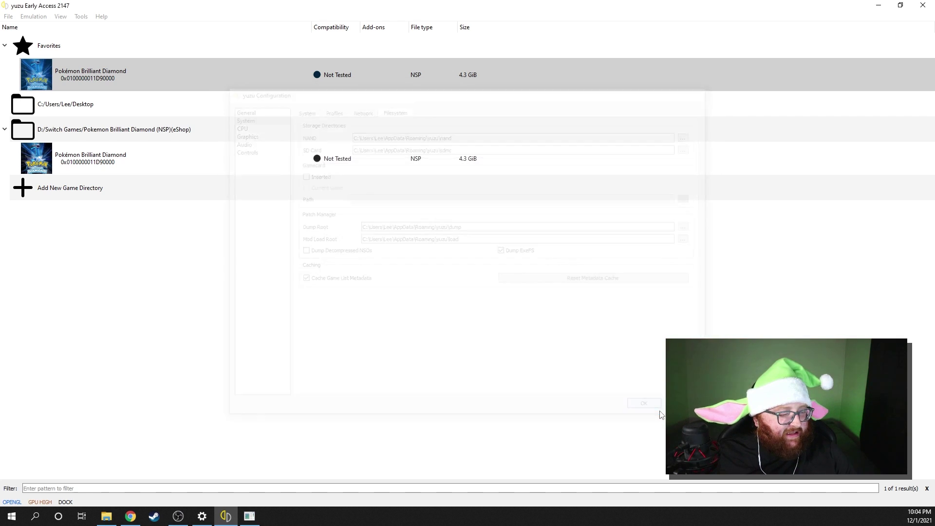
# Dump Pokémon Brilliant Diamond's RomFS in Full mode and acknowledge the success message.
pyautogui.rightClick(91, 87)
pyautogui.moveTo(131, 182)
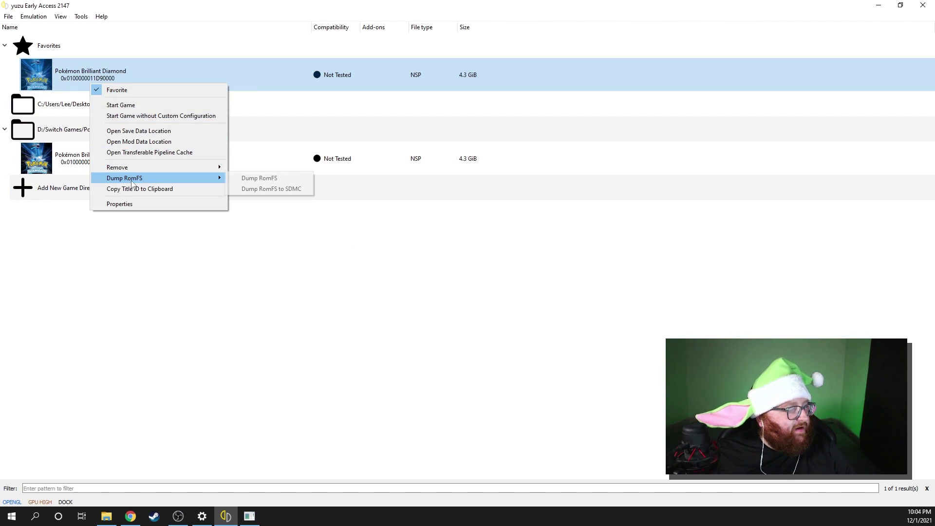
pyautogui.click(269, 179)
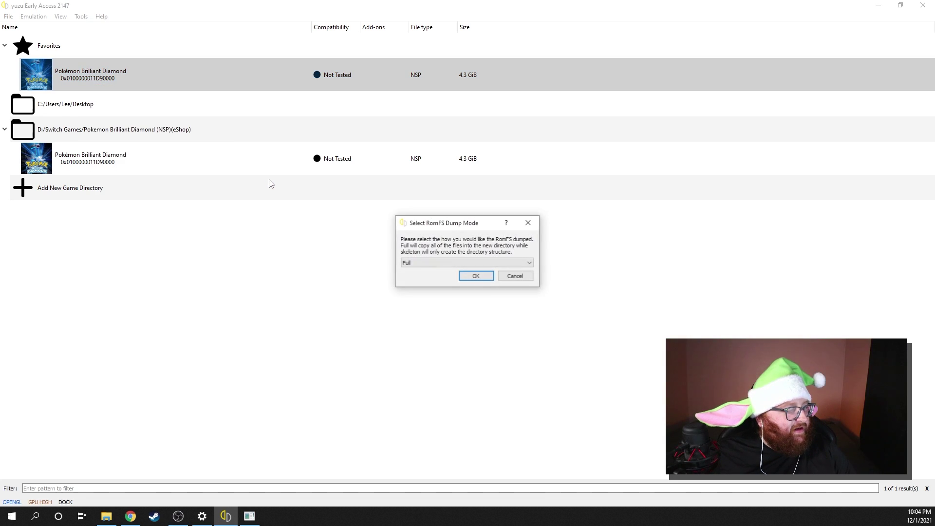
pyautogui.click(432, 263)
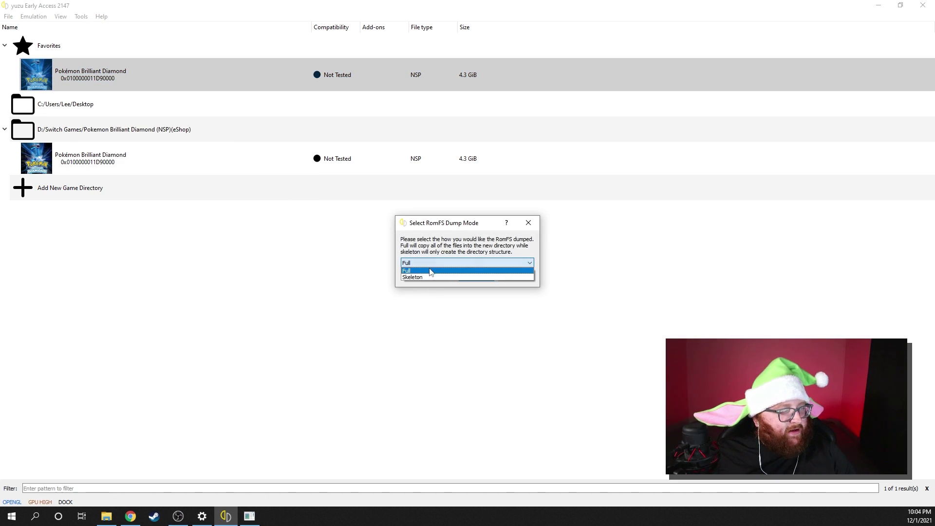
pyautogui.click(431, 269)
pyautogui.click(476, 276)
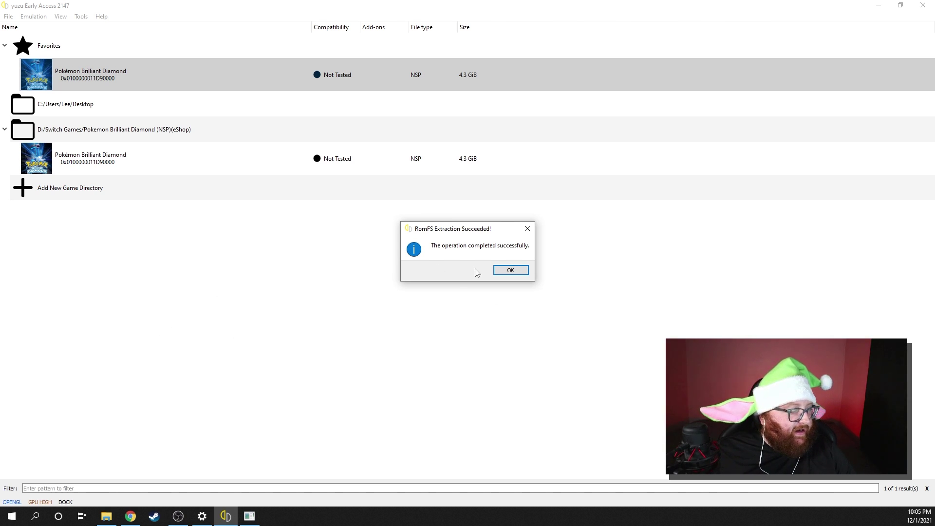
pyautogui.click(514, 272)
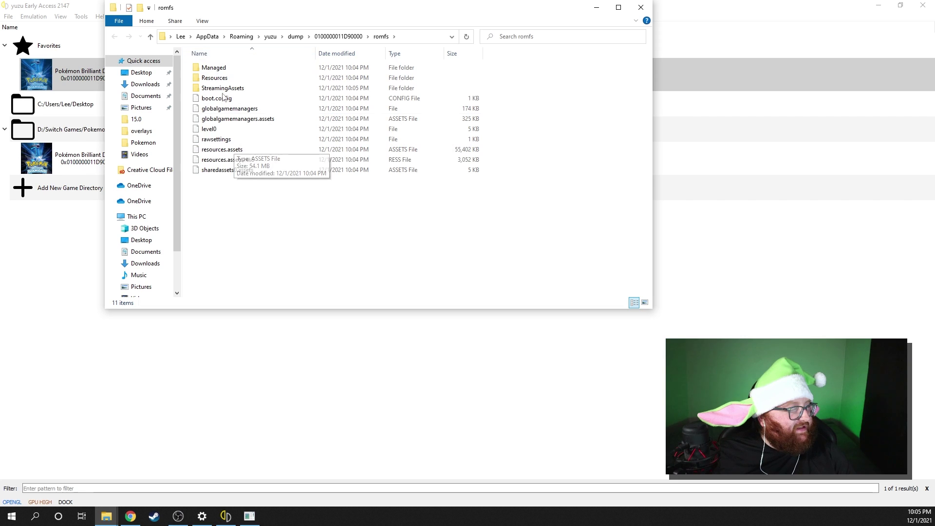
pyautogui.click(359, 39)
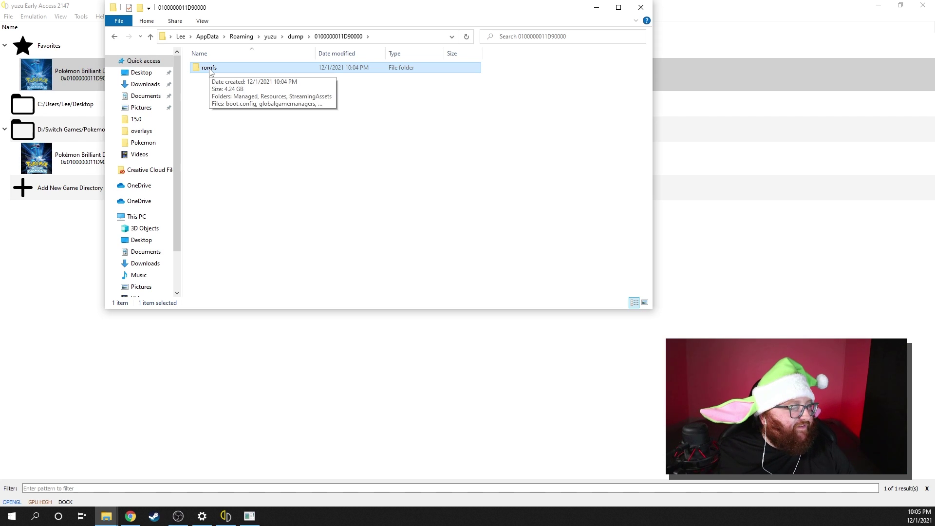
pyautogui.rightClick(209, 69)
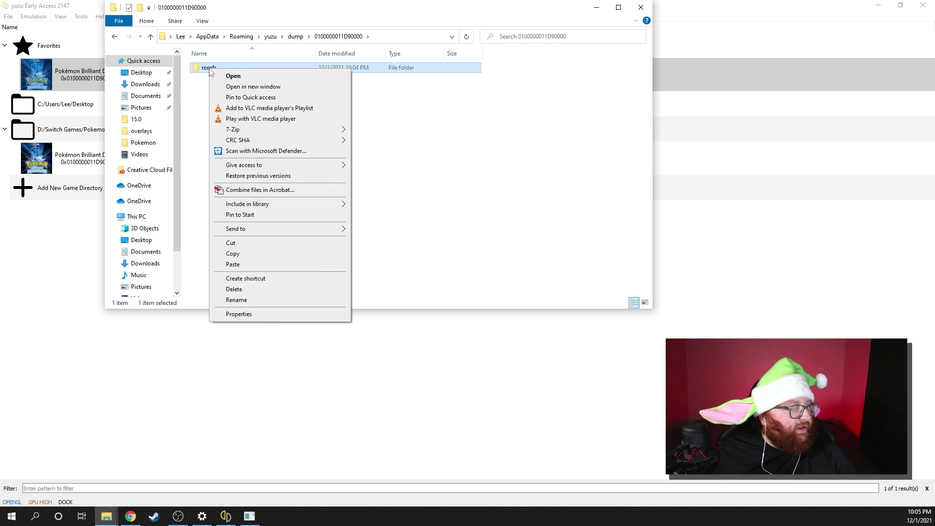
pyautogui.click(247, 257)
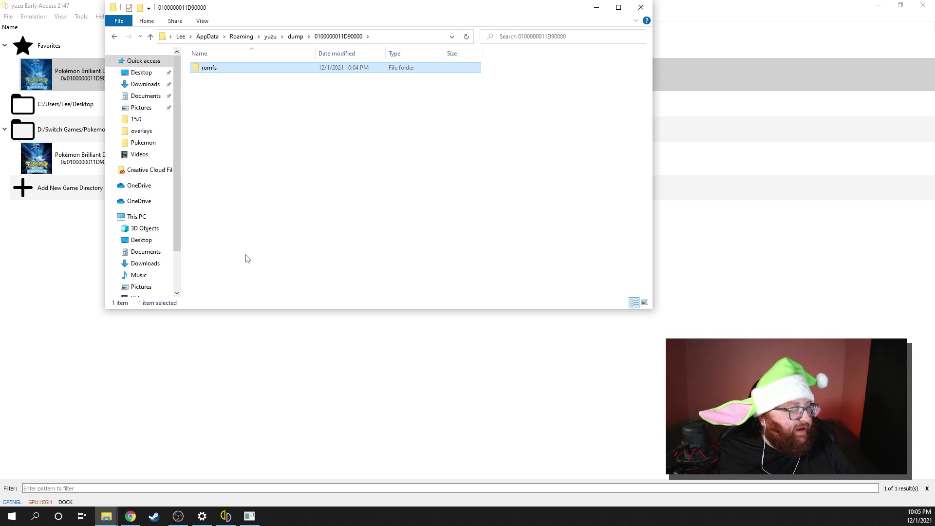
# Open Randomizerv1.1.1 > exe.win-amd64-3.9 to paste the romfs folder there.
pyautogui.click(599, 9)
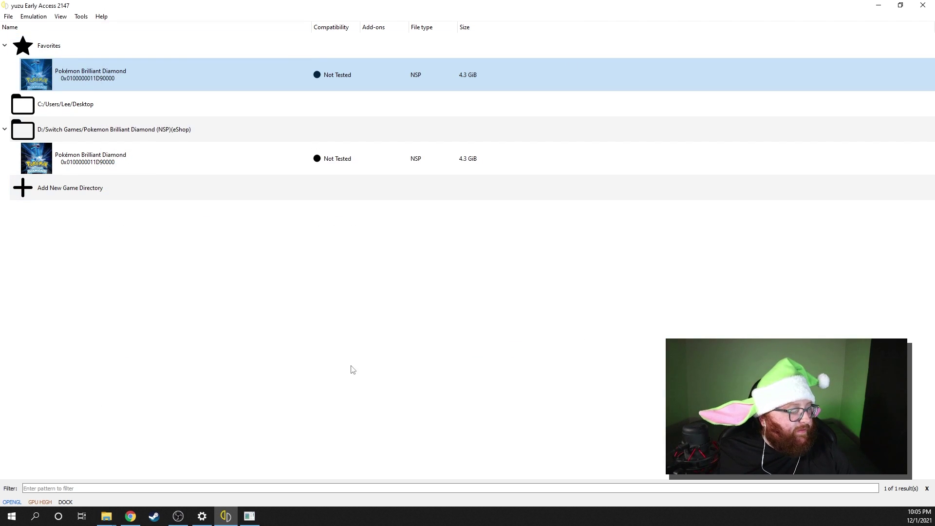
pyautogui.click(879, 5)
pyautogui.doubleClick(671, 176)
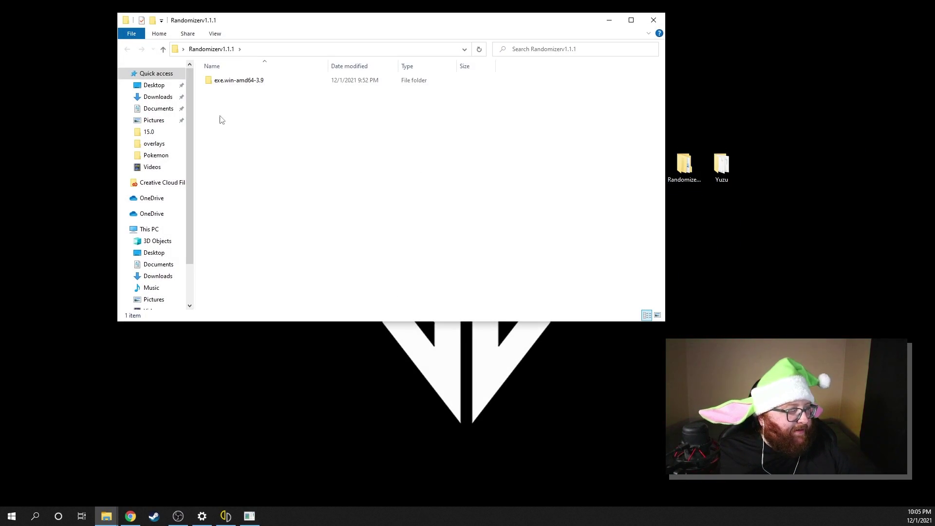
pyautogui.doubleClick(219, 79)
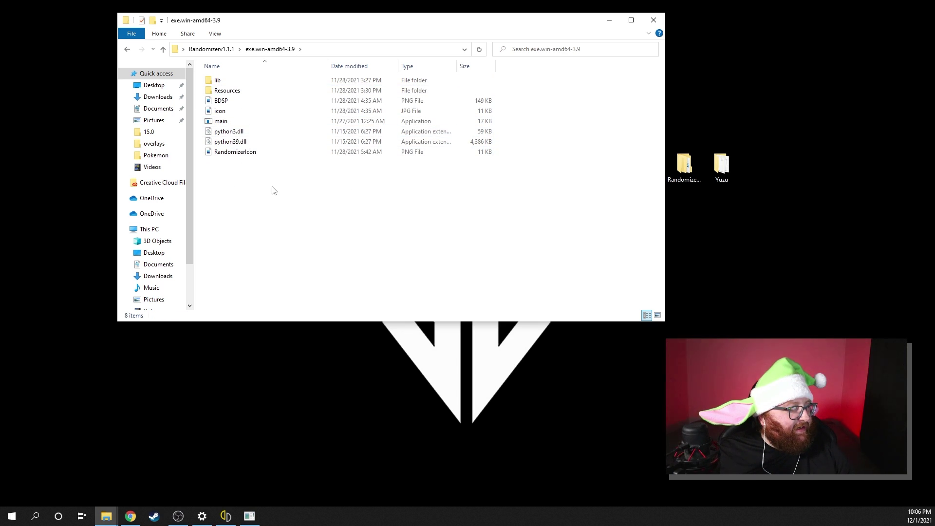
pyautogui.rightClick(249, 225)
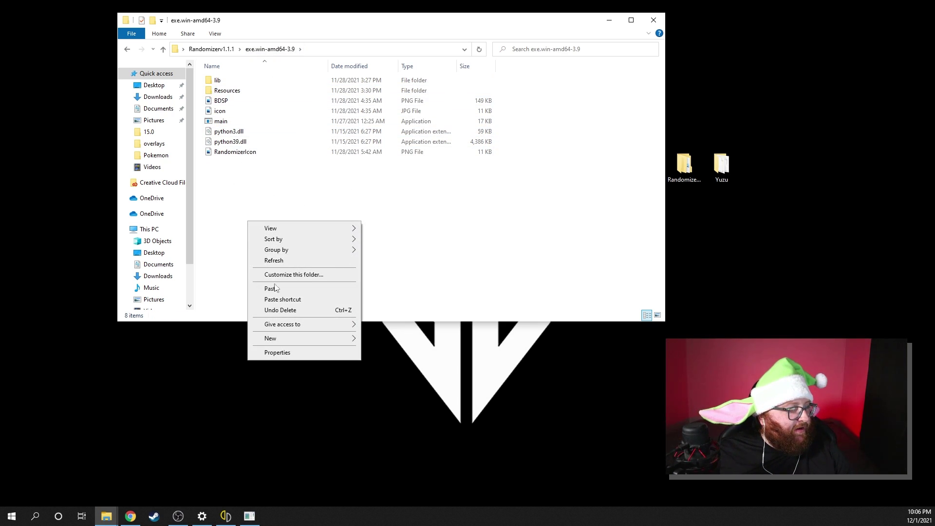
pyautogui.press('Escape')
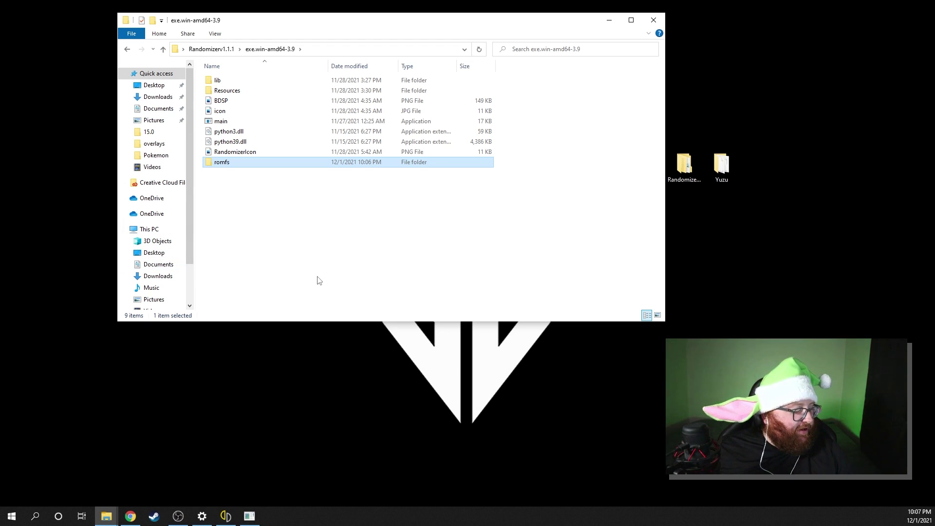
# Close the old randomizer window and relaunch main.exe, repositioning the new window.
pyautogui.click(250, 516)
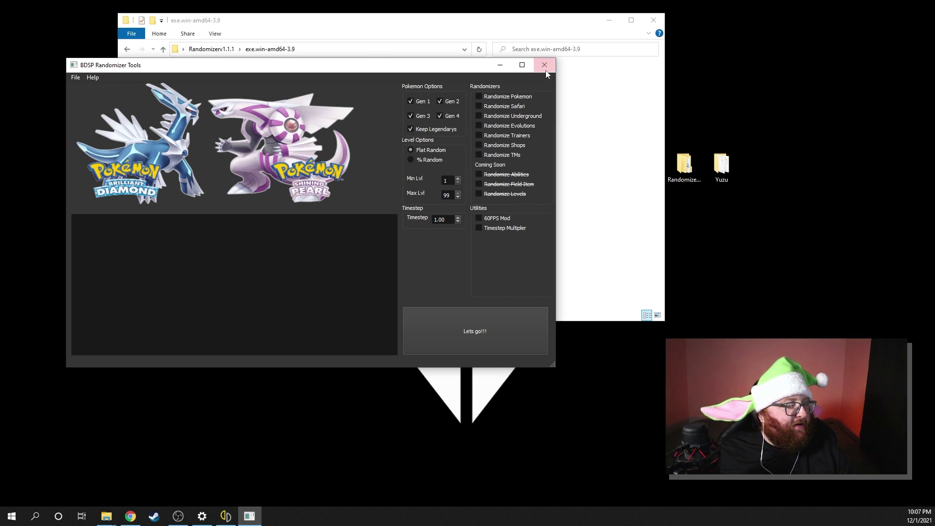
pyautogui.click(544, 68)
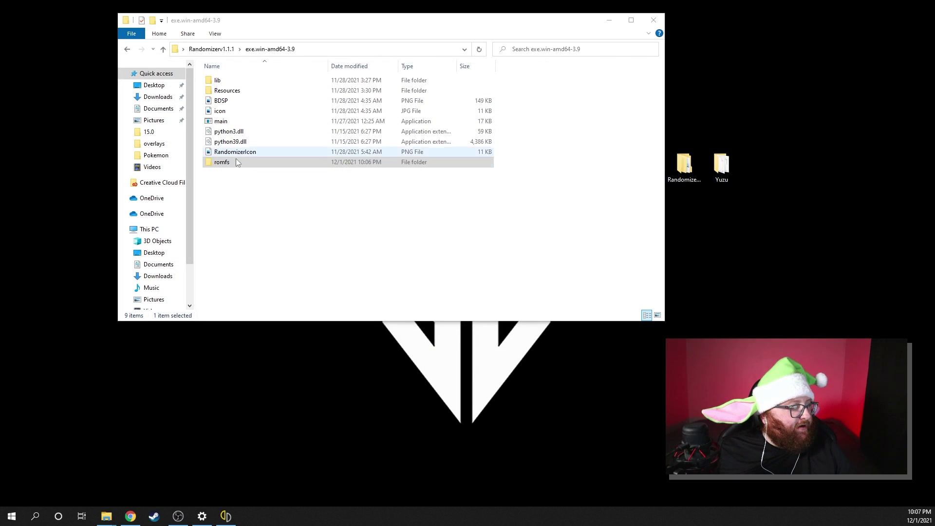
pyautogui.doubleClick(228, 122)
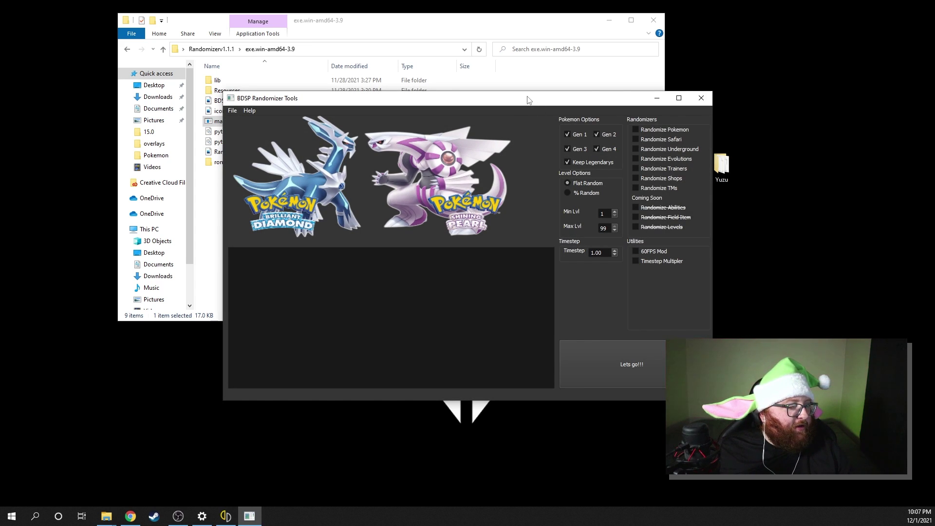
pyautogui.moveTo(529, 100); pyautogui.dragTo(651, 114)
pyautogui.moveTo(583, 150); pyautogui.dragTo(572, 164)
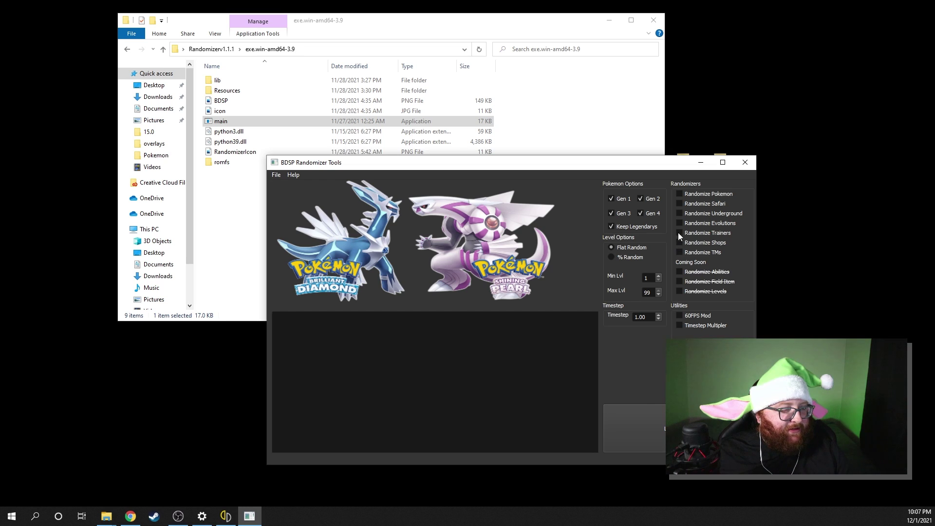
# Randomize Pokémon, Underground, Evolutions, Trainers, Shops and TMs, then close the finished tool.
pyautogui.click(680, 194)
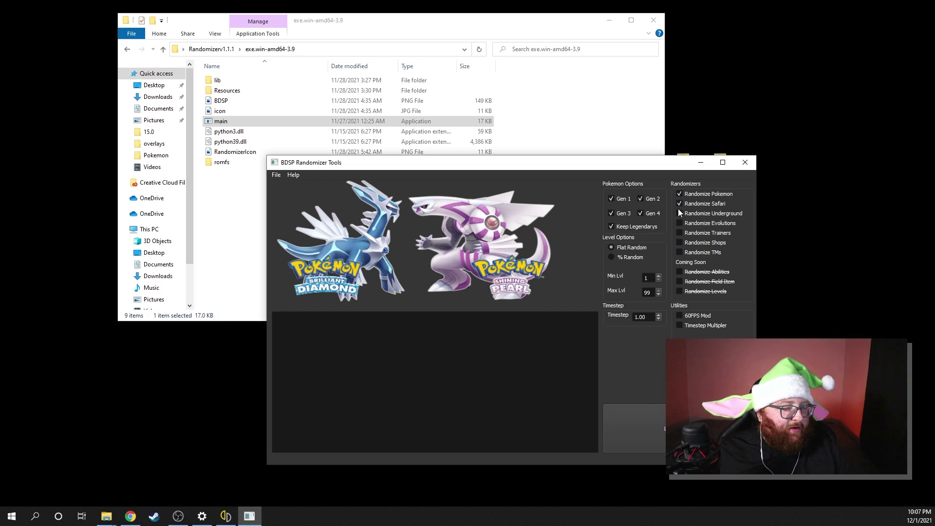
pyautogui.click(679, 213)
pyautogui.click(680, 223)
pyautogui.click(680, 233)
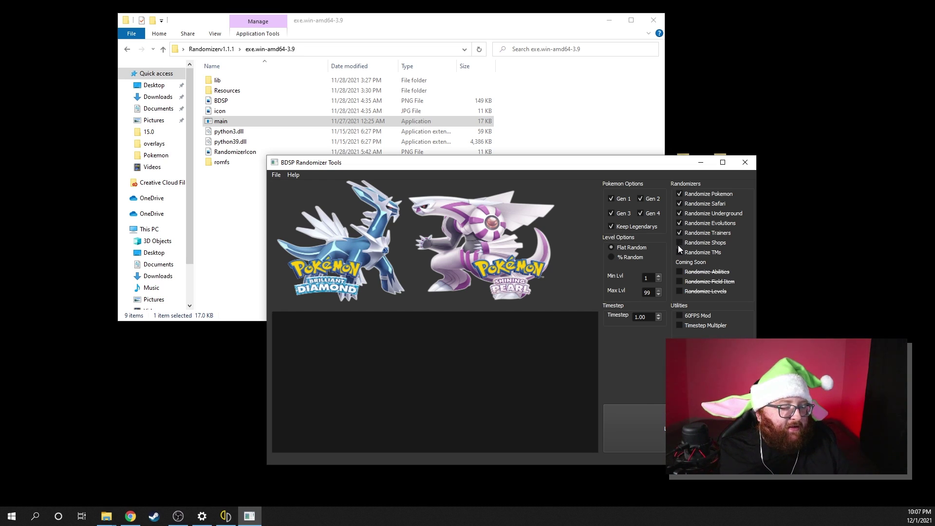
pyautogui.click(679, 243)
pyautogui.click(680, 252)
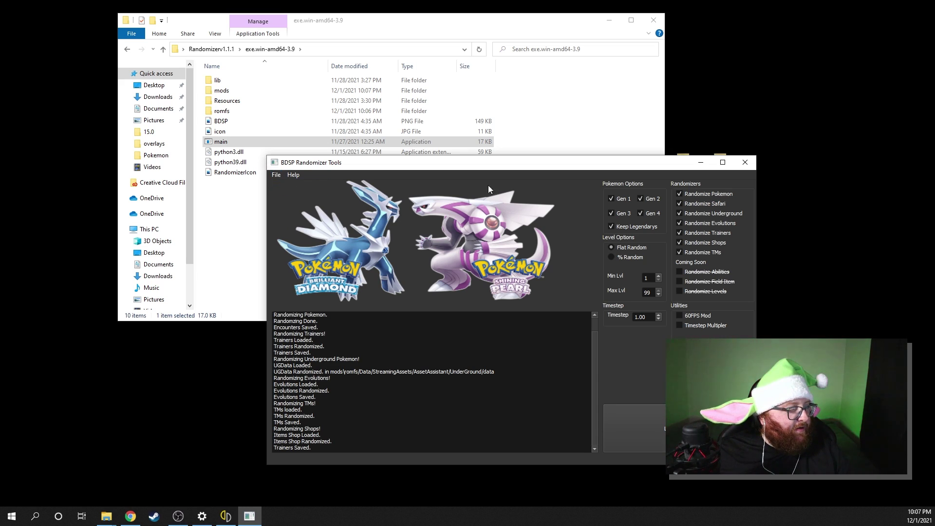
pyautogui.click(752, 168)
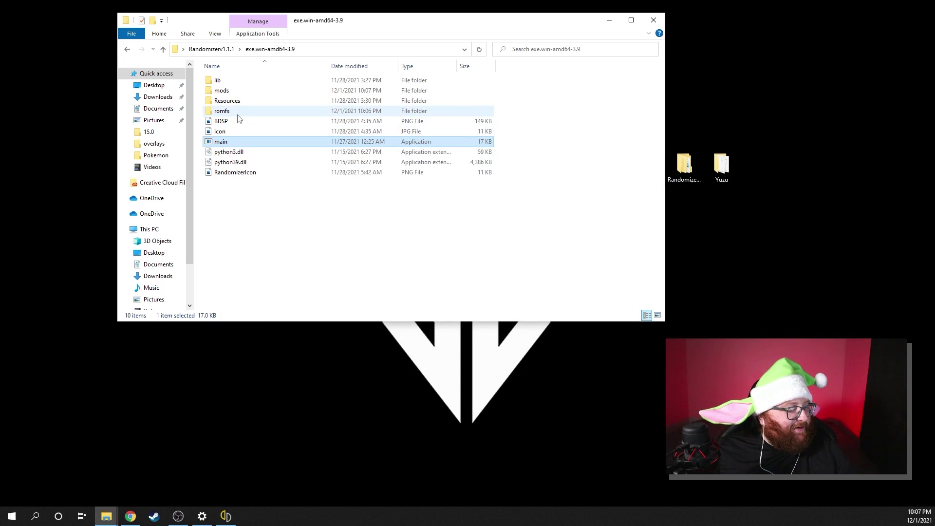
# Copy the new mods folder and open Pokémon Brilliant Diamond's mod data location.
pyautogui.rightClick(223, 93)
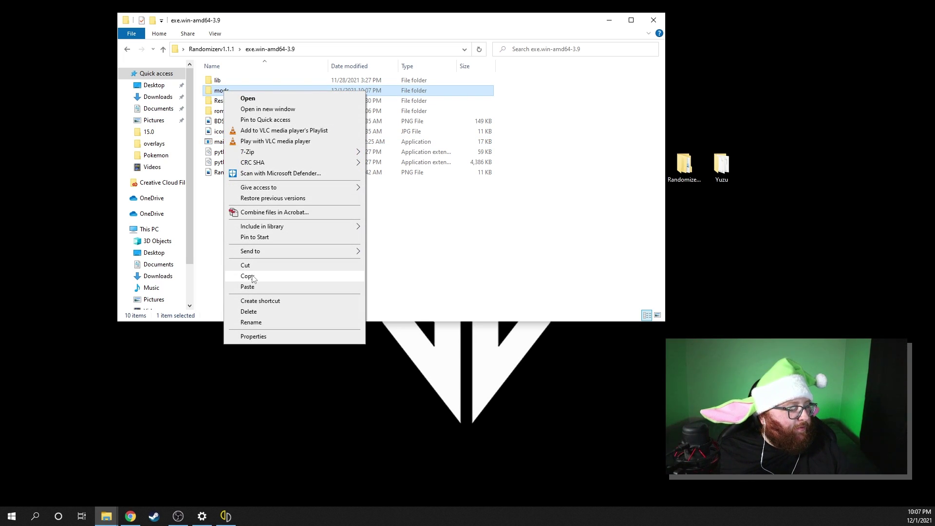
pyautogui.click(248, 277)
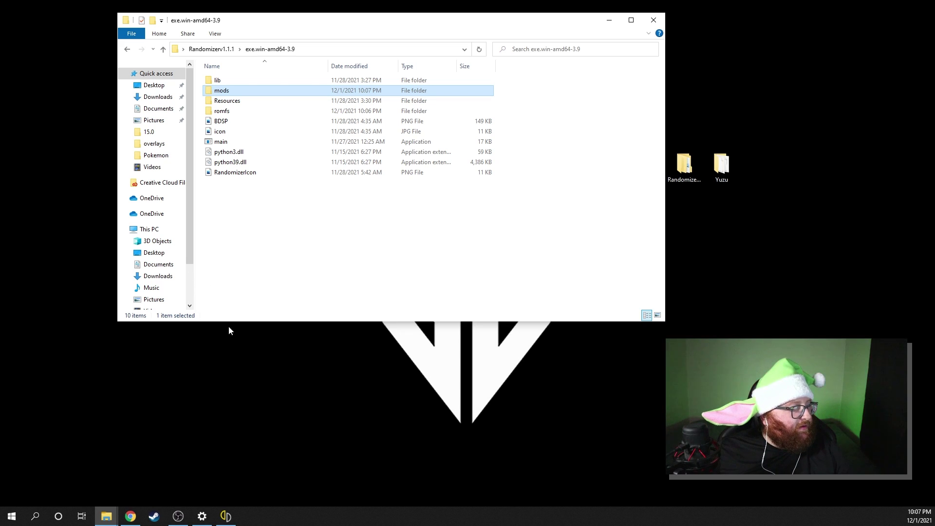
pyautogui.click(226, 516)
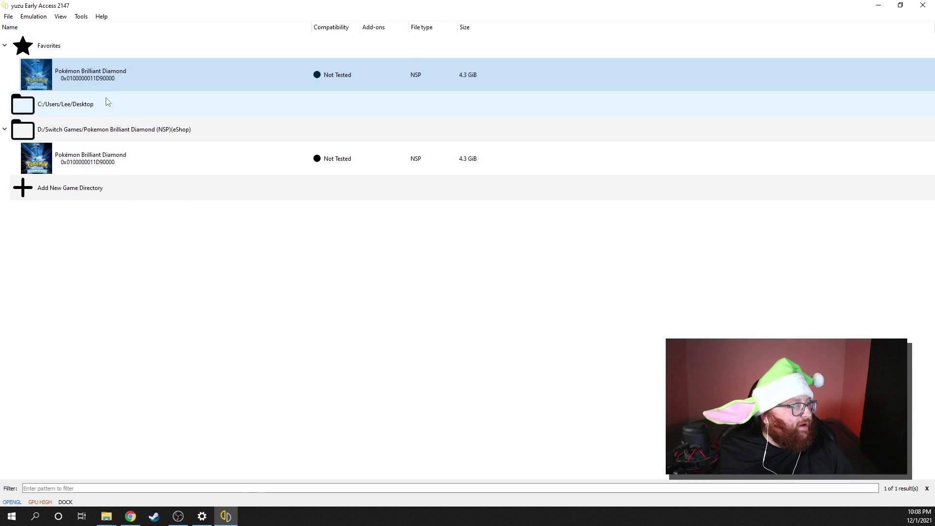
pyautogui.rightClick(101, 78)
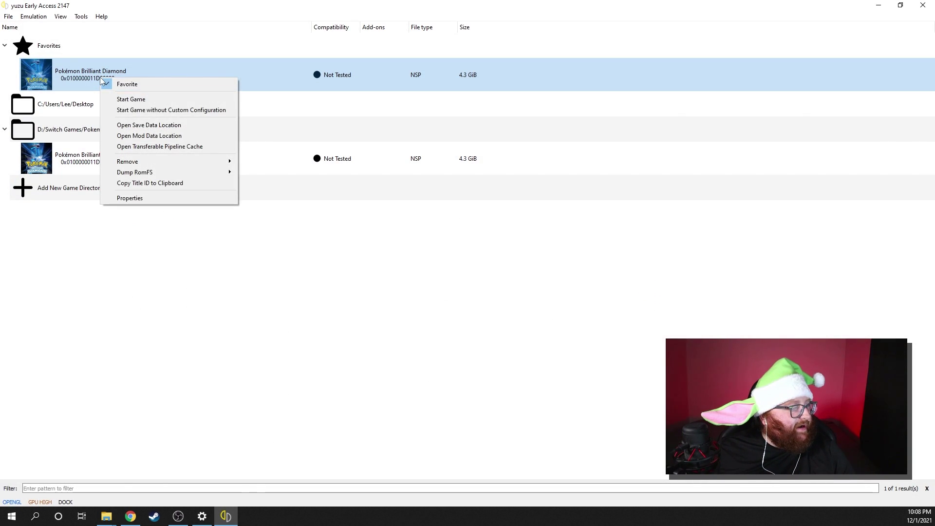
pyautogui.click(138, 136)
# Paste the mods folder there and delete the old Randomizer folder.
pyautogui.rightClick(322, 154)
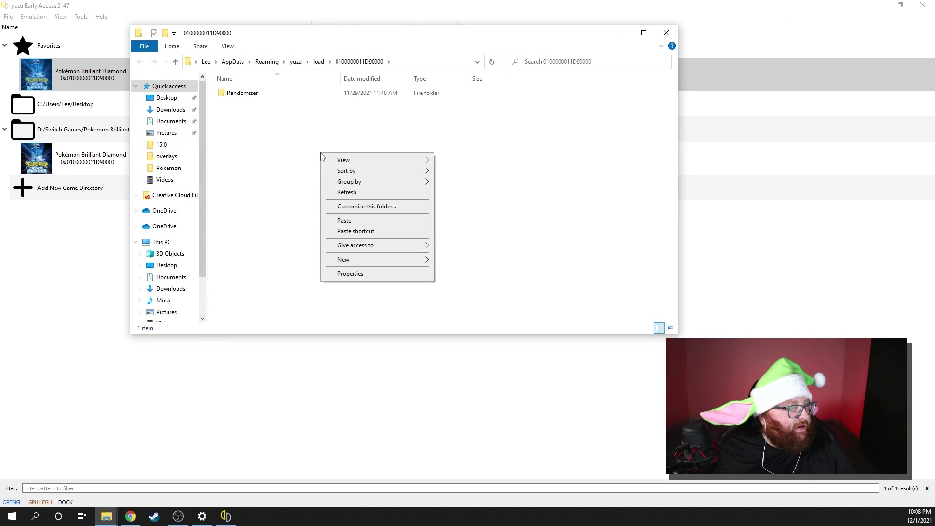
pyautogui.click(344, 220)
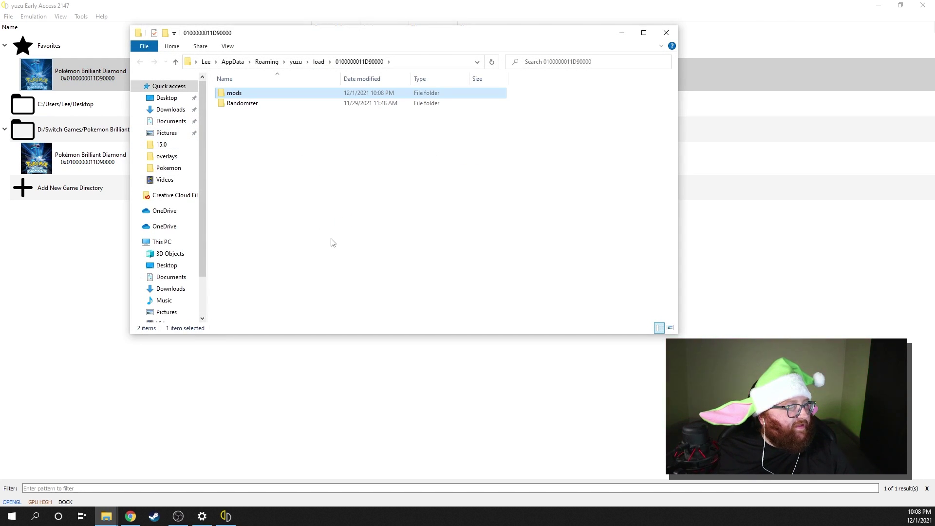
pyautogui.click(267, 105)
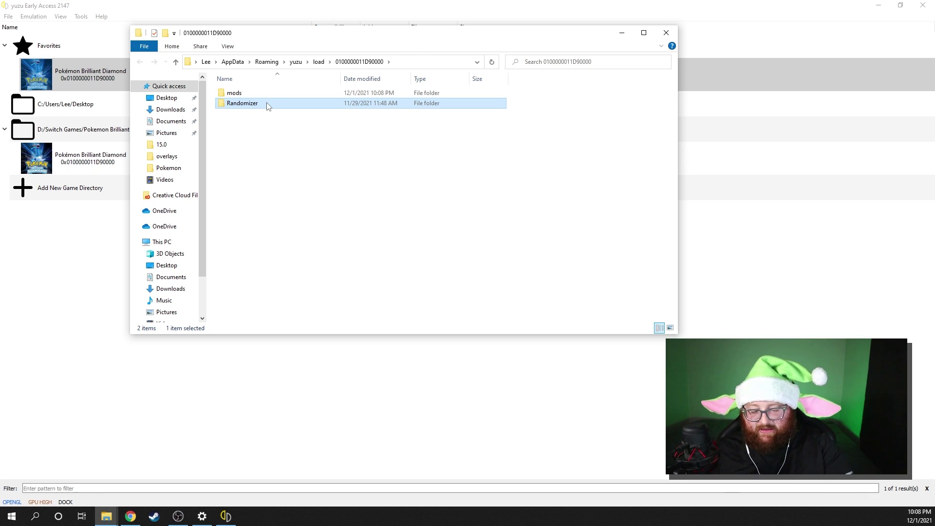
pyautogui.press('Delete')
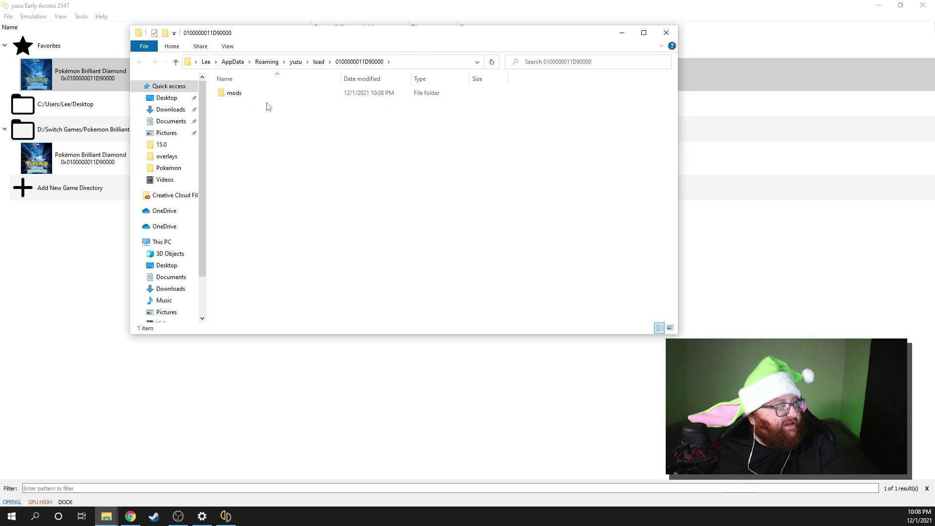
pyautogui.rightClick(239, 95)
pyautogui.click(462, 167)
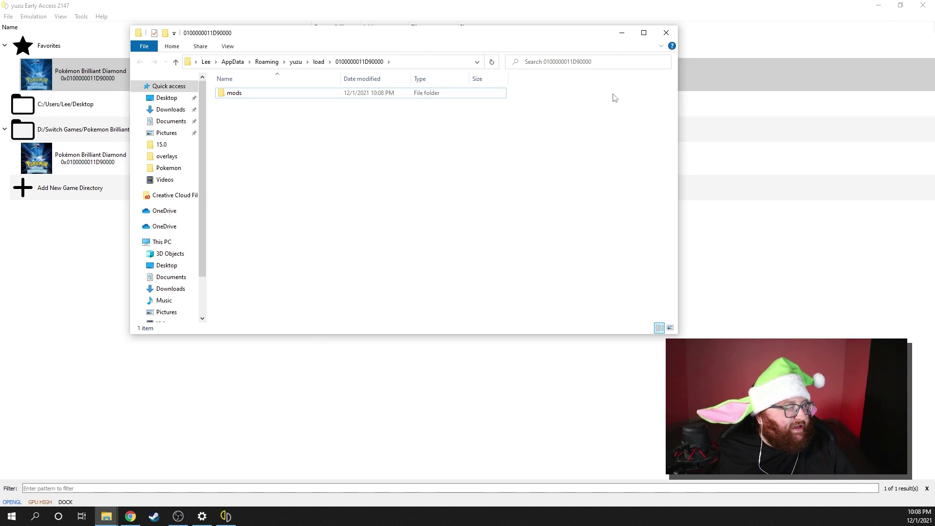
# Confirm the mods add-on is ticked in the game's Properties, then launch Pokémon Brilliant Diamond.
pyautogui.click(666, 34)
pyautogui.rightClick(237, 77)
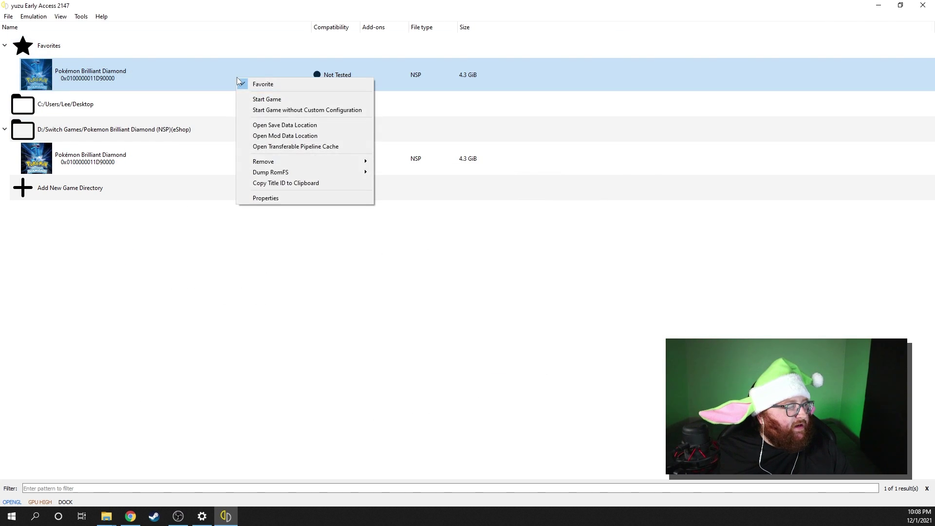
pyautogui.click(266, 198)
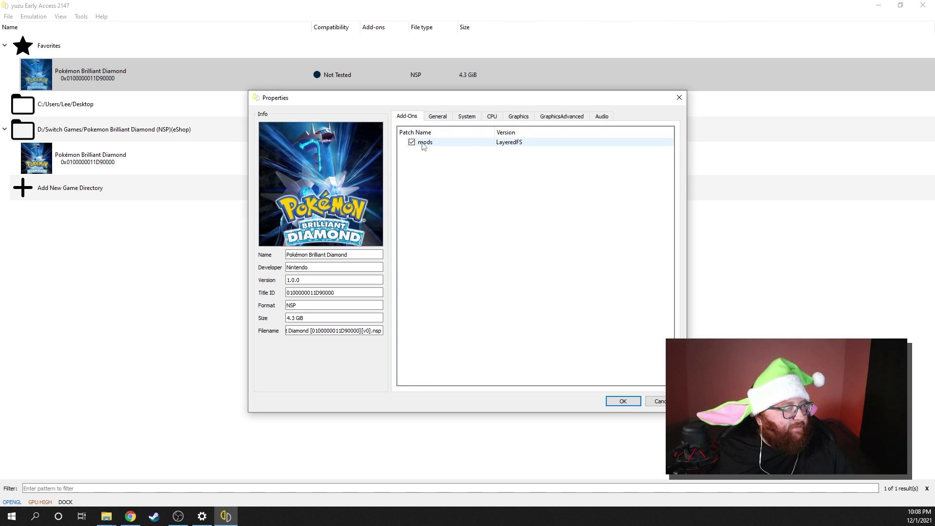
pyautogui.click(625, 401)
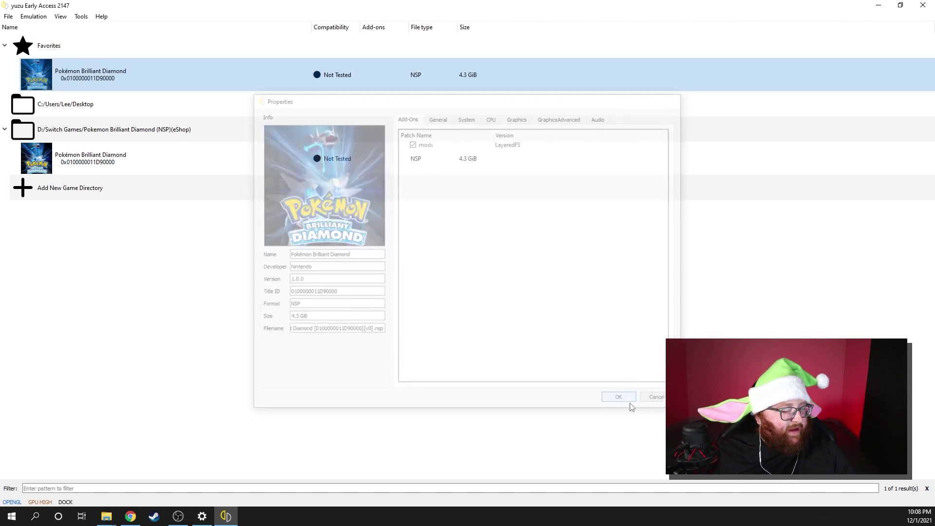
pyautogui.doubleClick(156, 81)
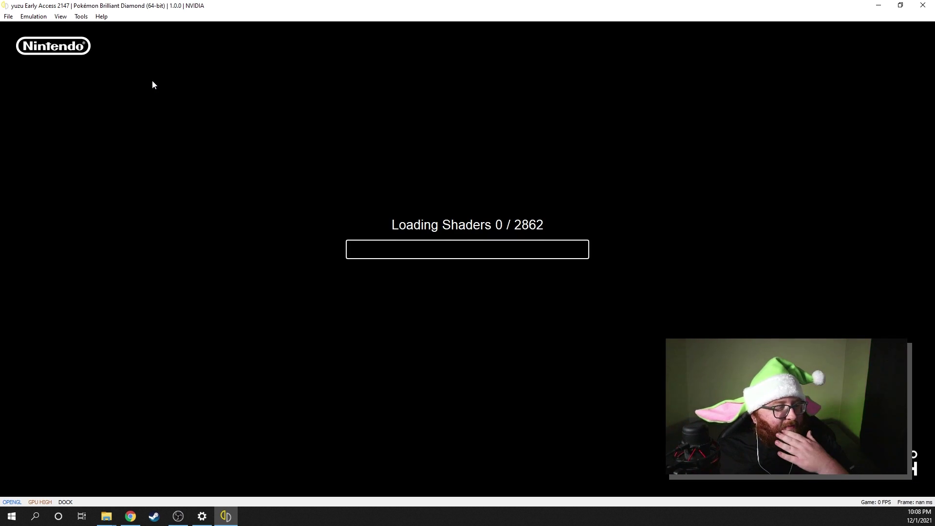